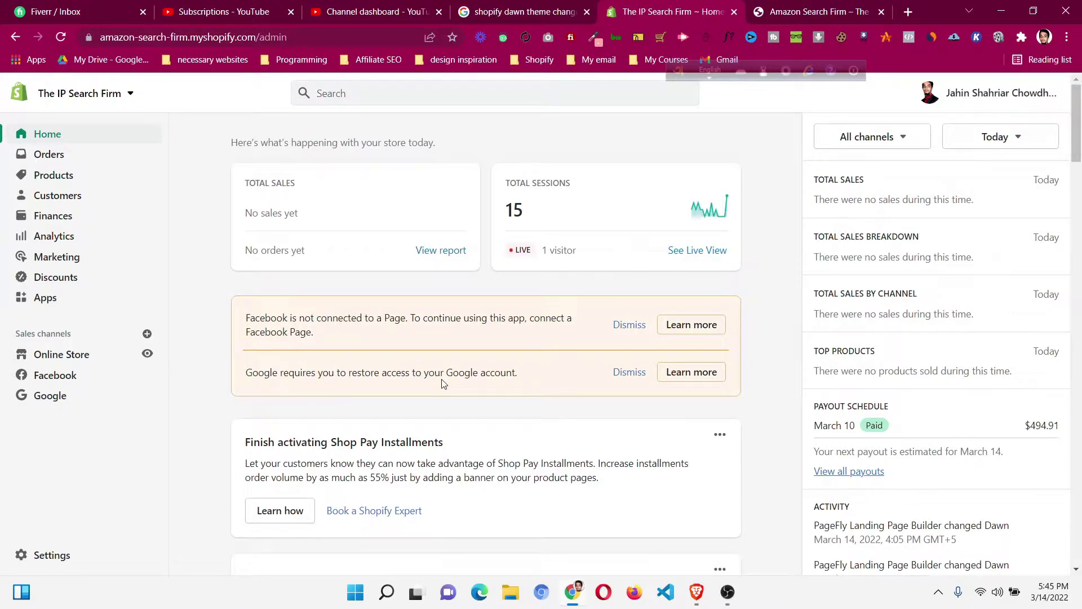
# - Check the storefront tab title and inspect the store name in the admin address
pyautogui.click(798, 5)
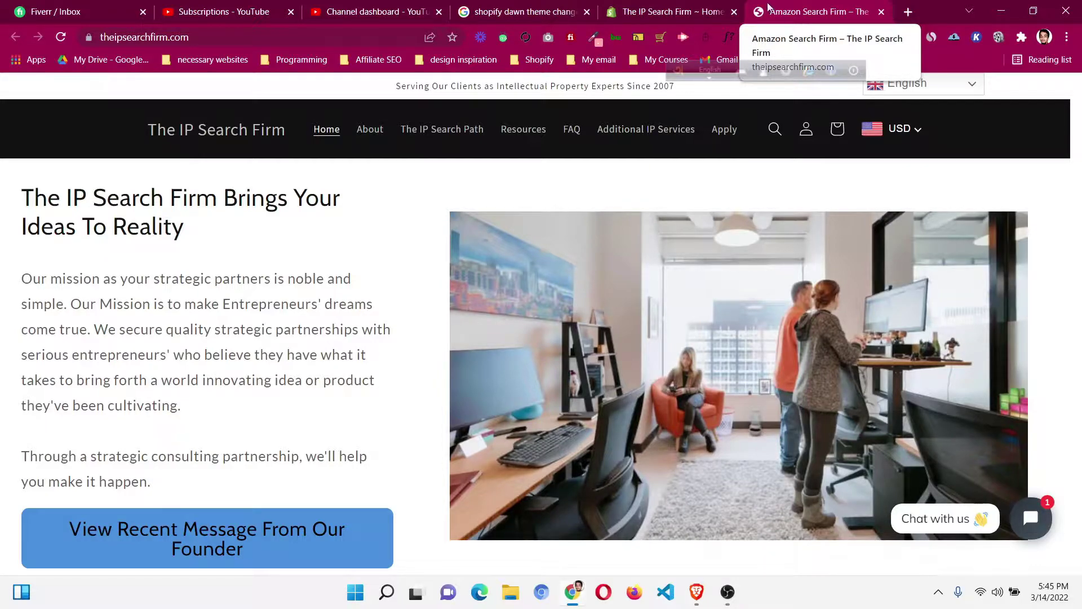
pyautogui.click(708, 6)
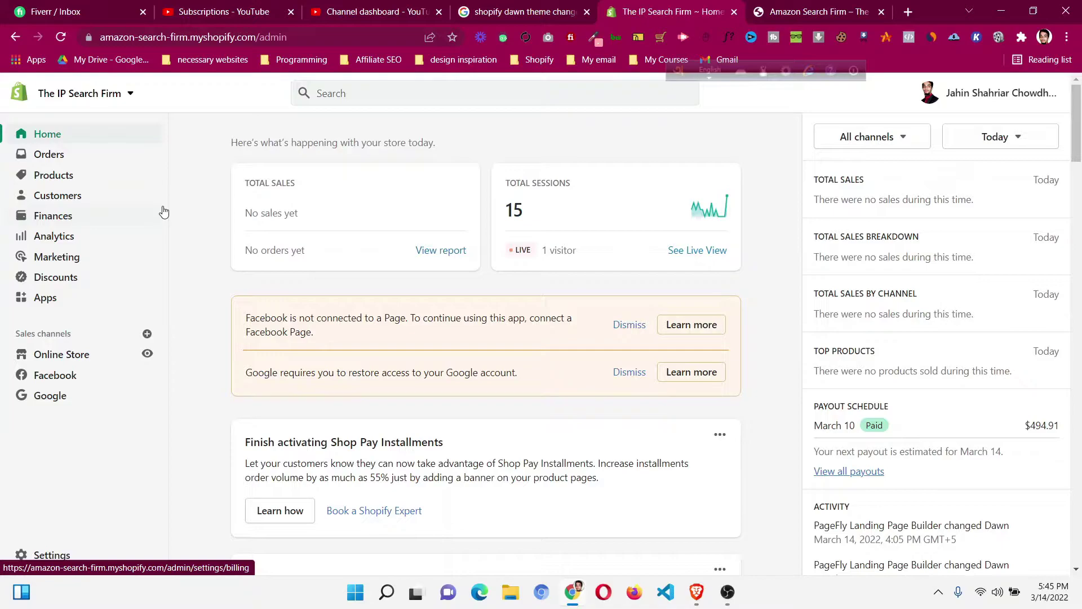
pyautogui.click(179, 37)
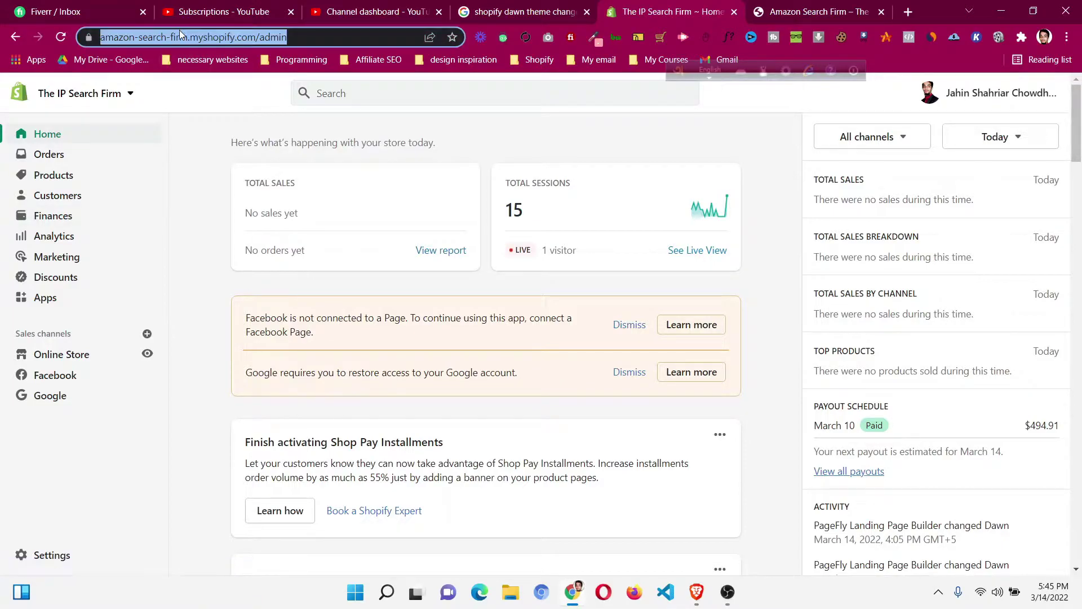
pyautogui.click(211, 36)
pyautogui.moveTo(135, 37); pyautogui.dragTo(247, 38)
pyautogui.click(204, 157)
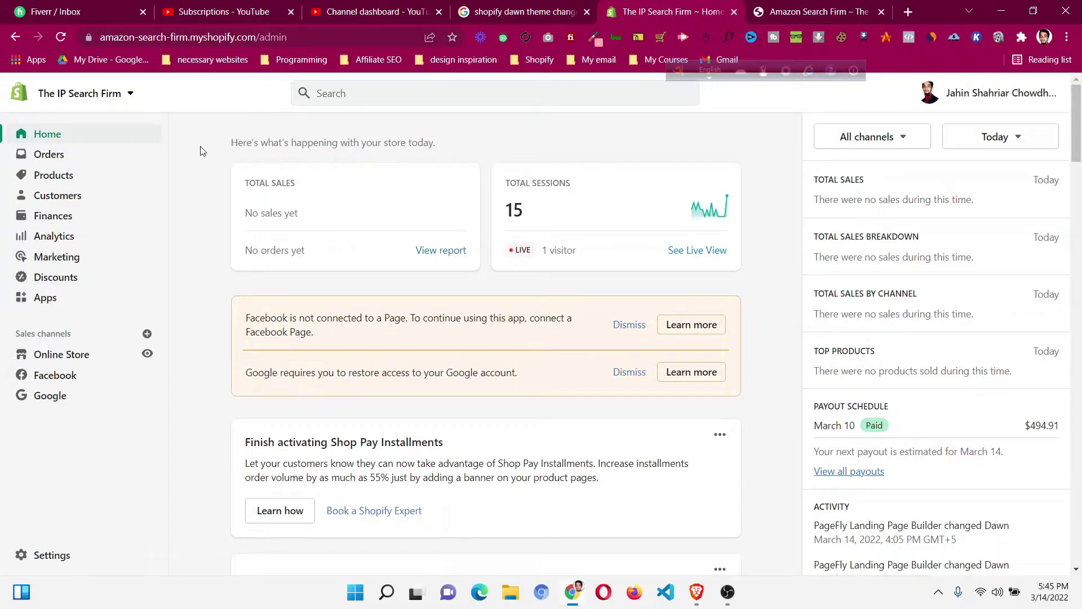
# - Recheck the storefront tab, briefly open Settings, and expand Online Store in the admin sidebar
pyautogui.click(795, 13)
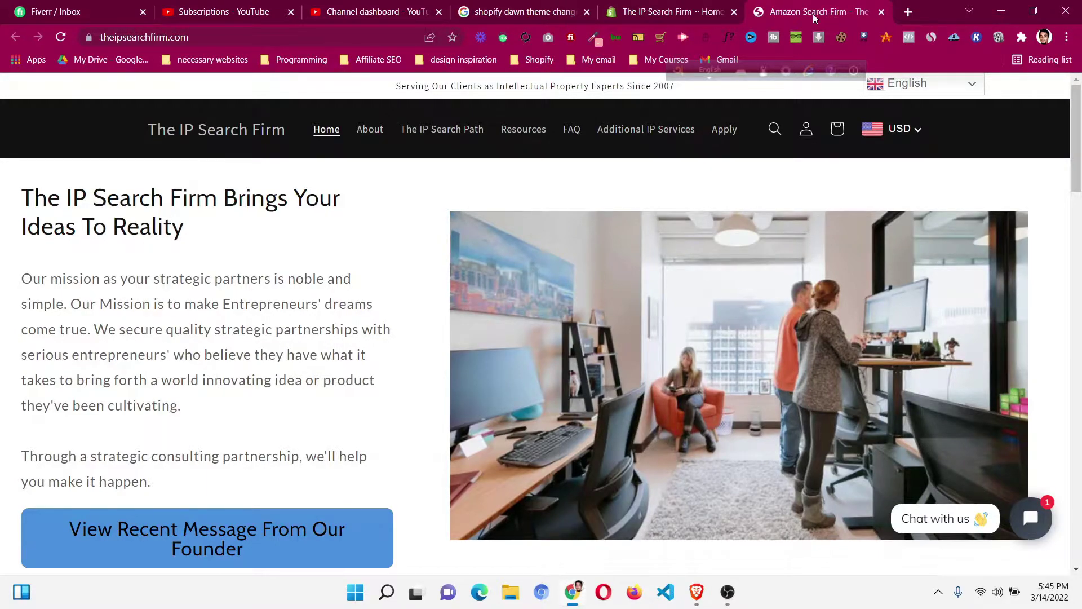
pyautogui.click(725, 6)
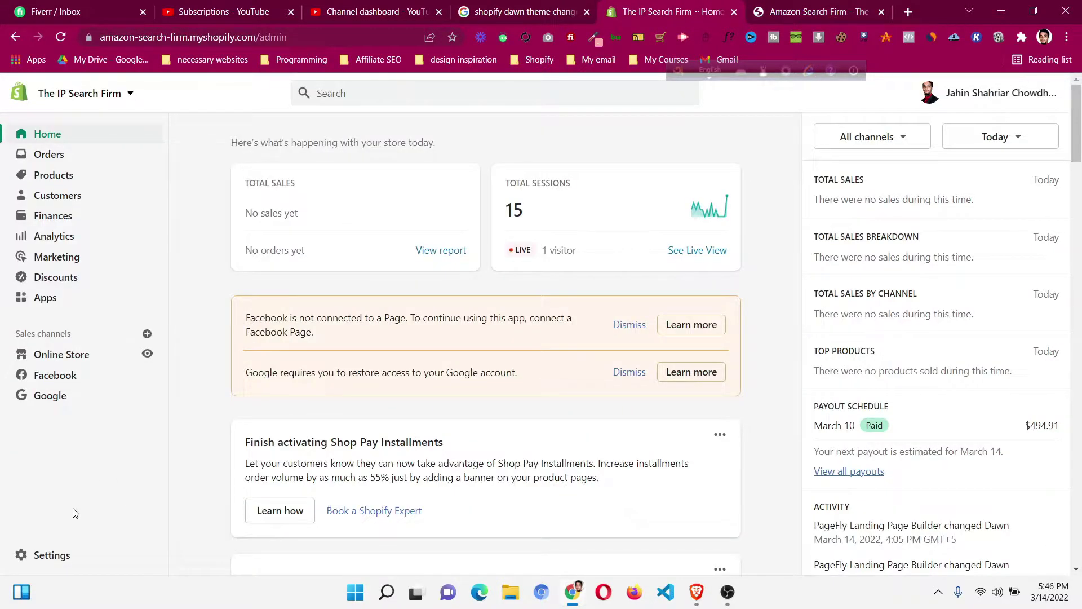
pyautogui.click(79, 553)
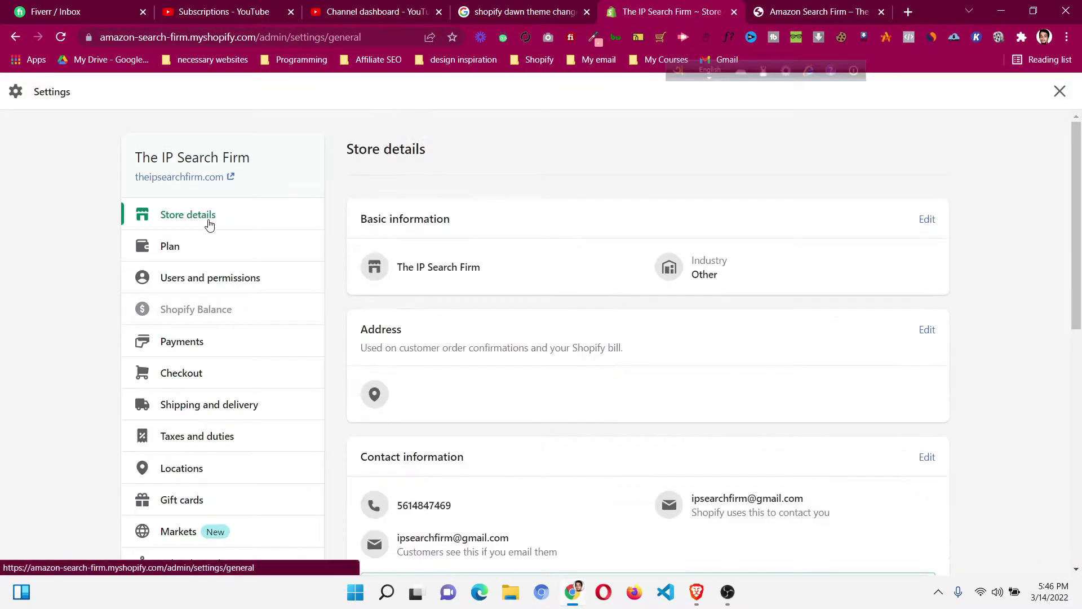
pyautogui.click(1060, 91)
pyautogui.click(787, 17)
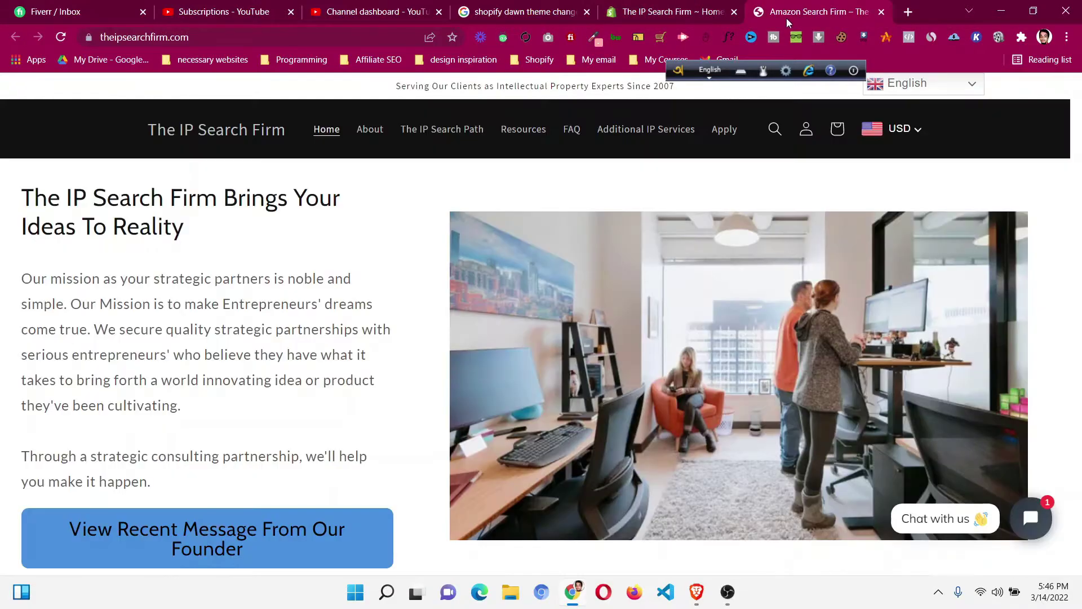
pyautogui.click(695, 8)
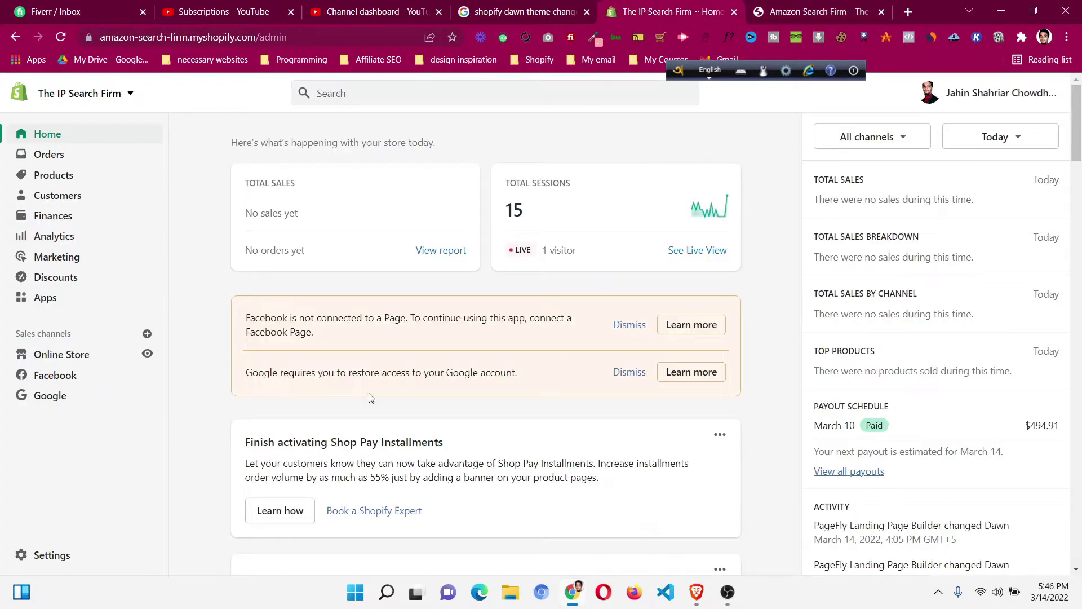
pyautogui.click(83, 356)
# - Open Online Store Preferences and compare it with the storefront's tab title and About page
pyautogui.click(81, 459)
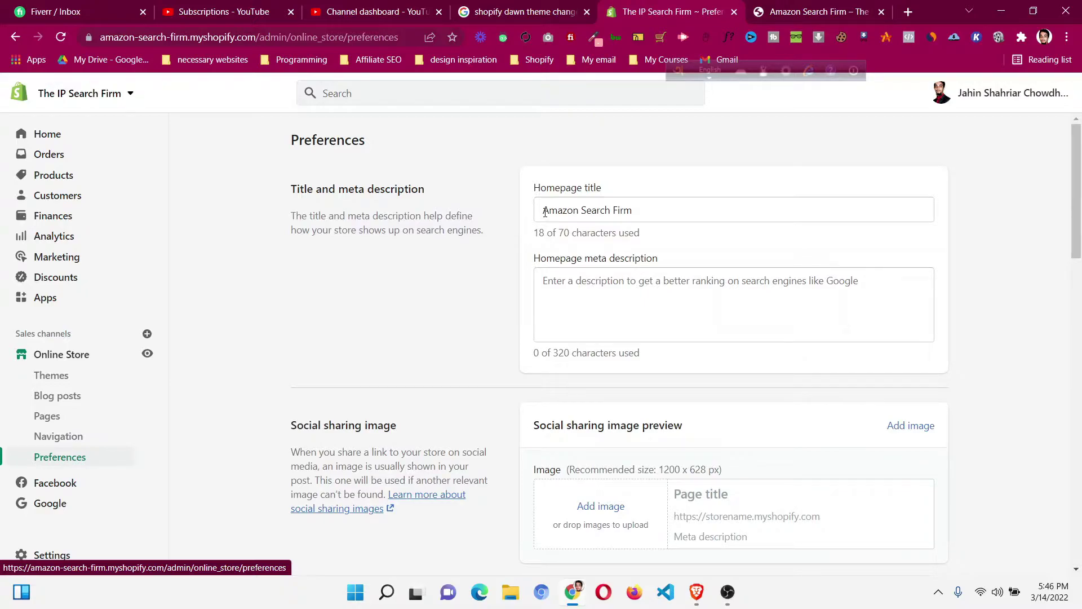
pyautogui.click(833, 8)
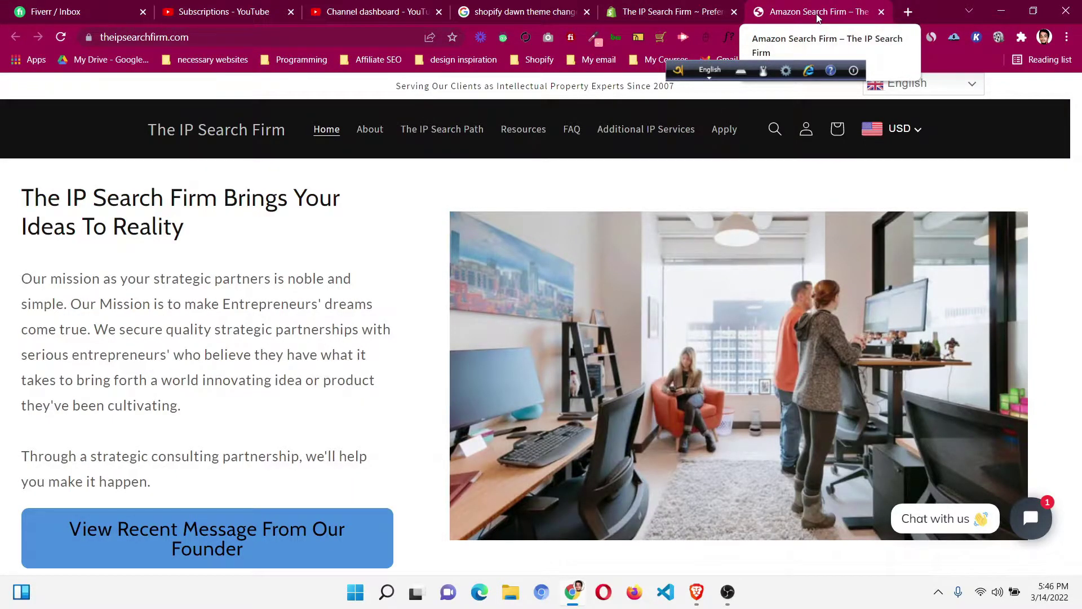
pyautogui.click(379, 128)
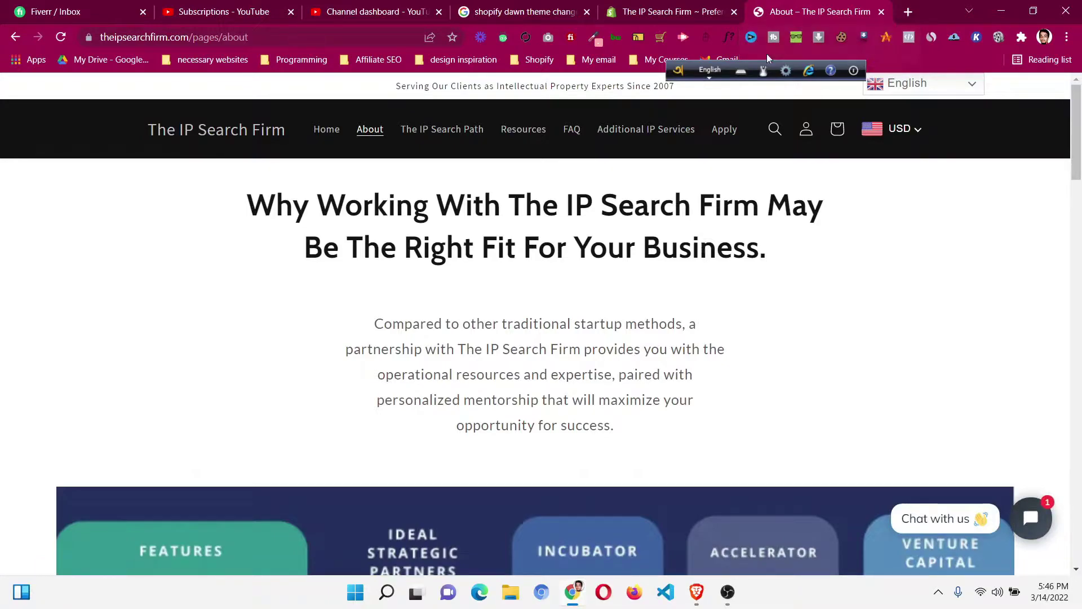
pyautogui.click(678, 5)
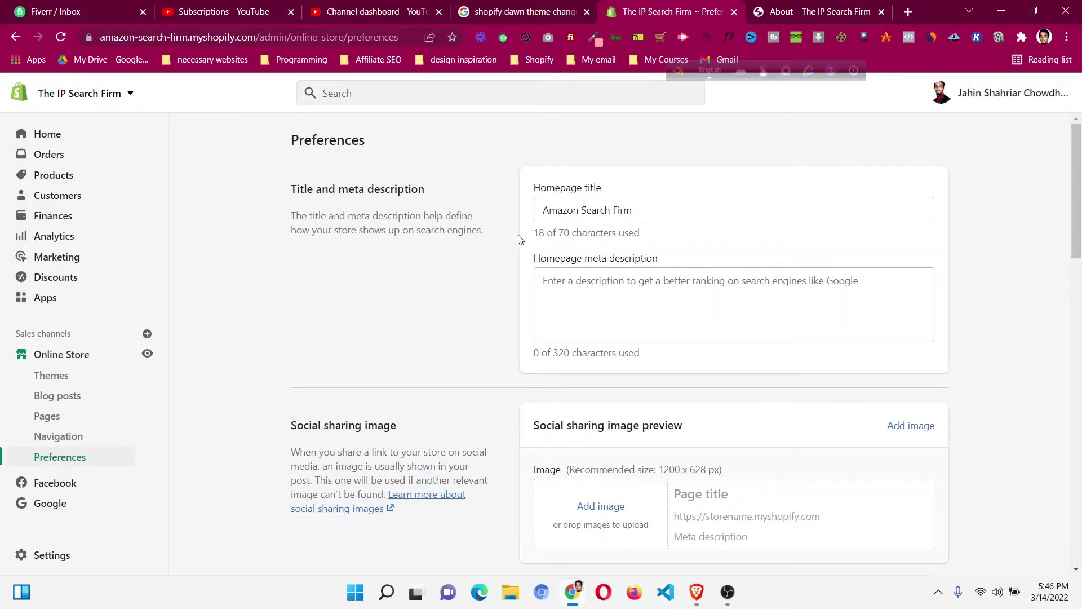
# - Clear the 'Amazon Search Firm' Homepage title and save the Preferences
pyautogui.moveTo(542, 208); pyautogui.dragTo(693, 212)
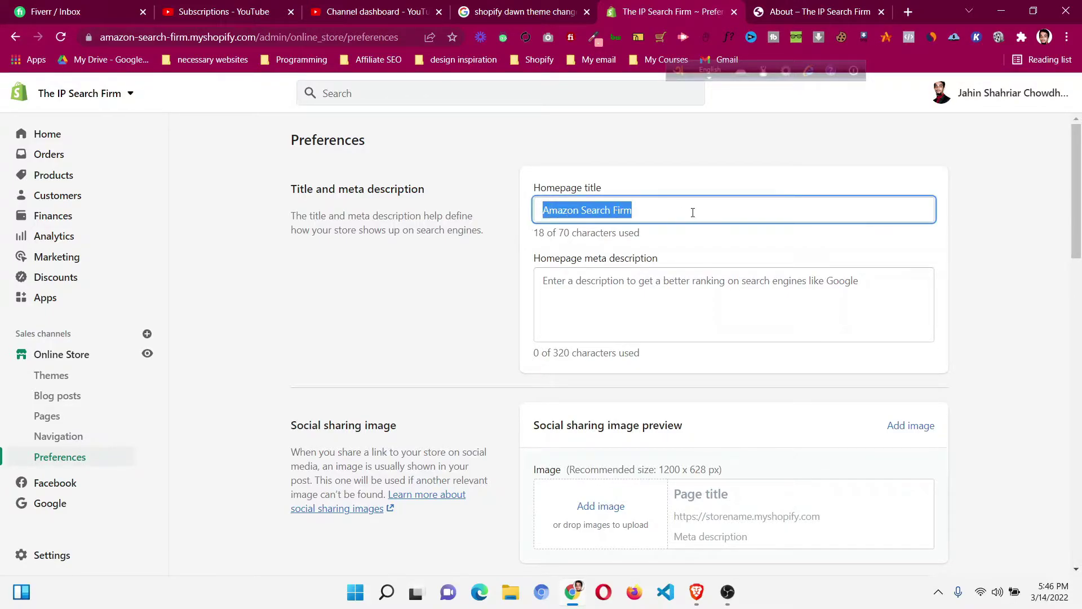
pyautogui.press('BackSpace')
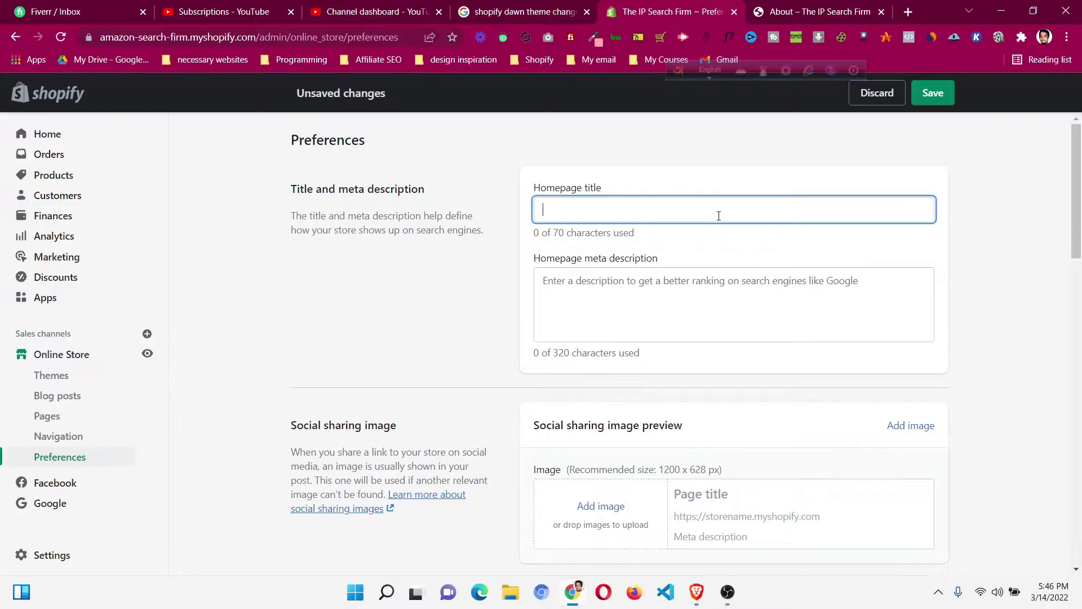
pyautogui.click(992, 177)
pyautogui.scroll(-10, 993, 176)
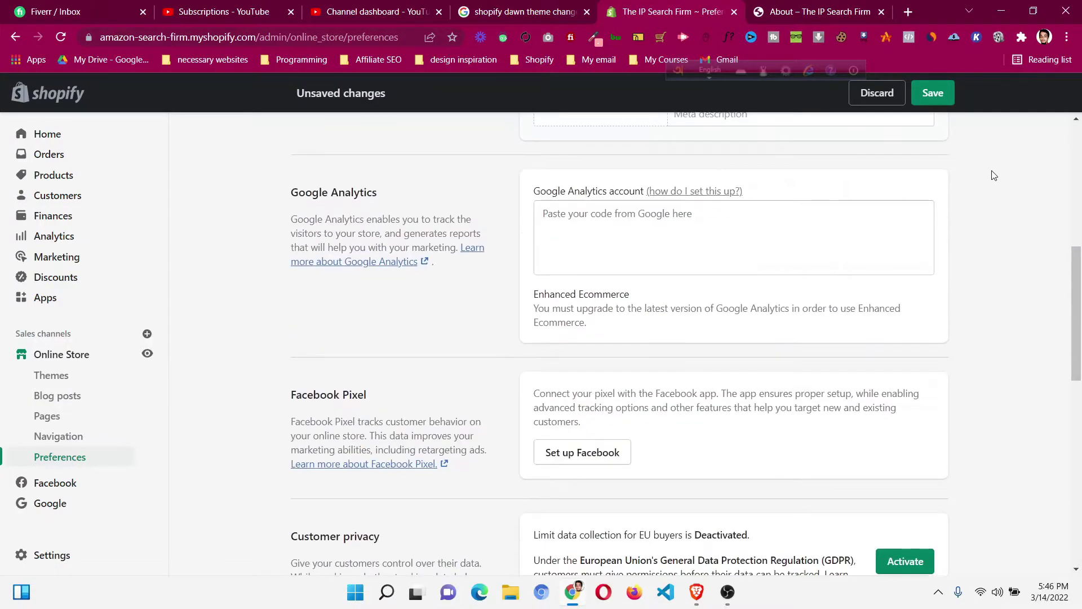
pyautogui.scroll(-3, 991, 179)
pyautogui.scroll(13, 991, 180)
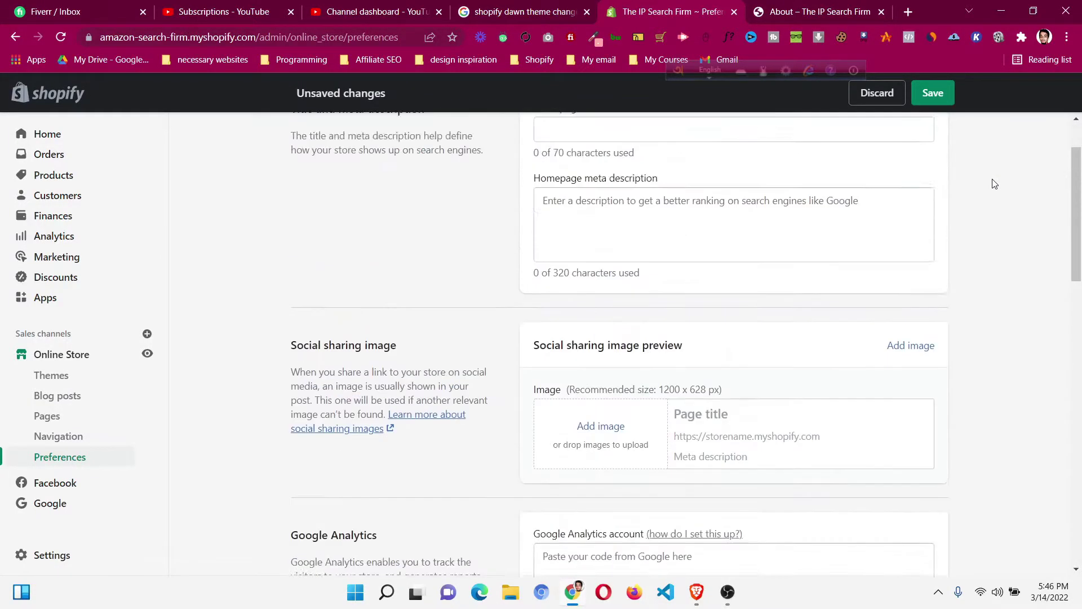
pyautogui.click(941, 100)
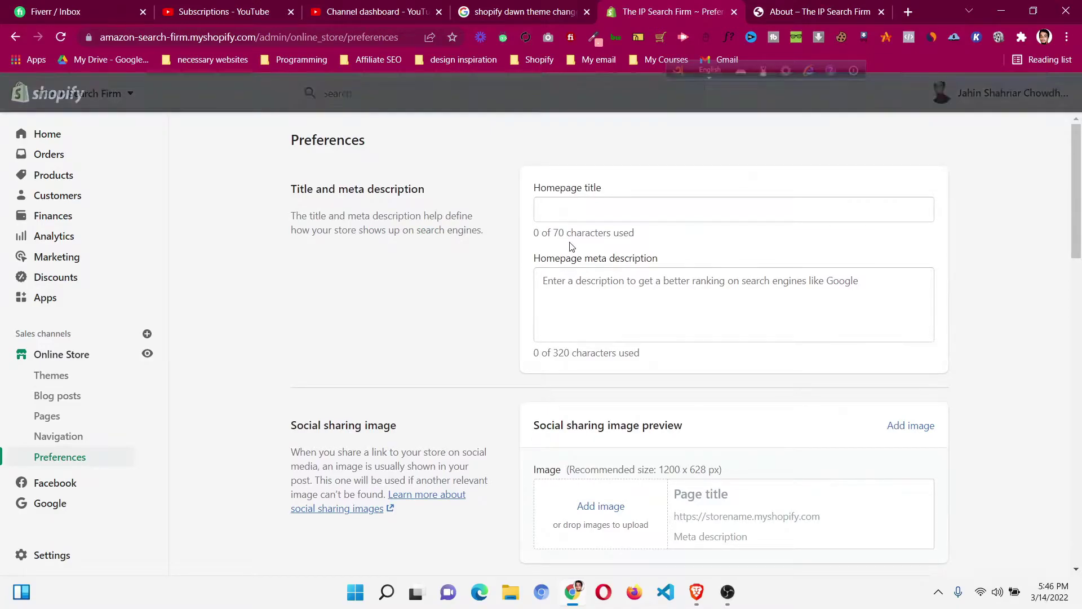
# - Reload the Preferences page and storefront to check whether the tab title changed
pyautogui.click(815, 11)
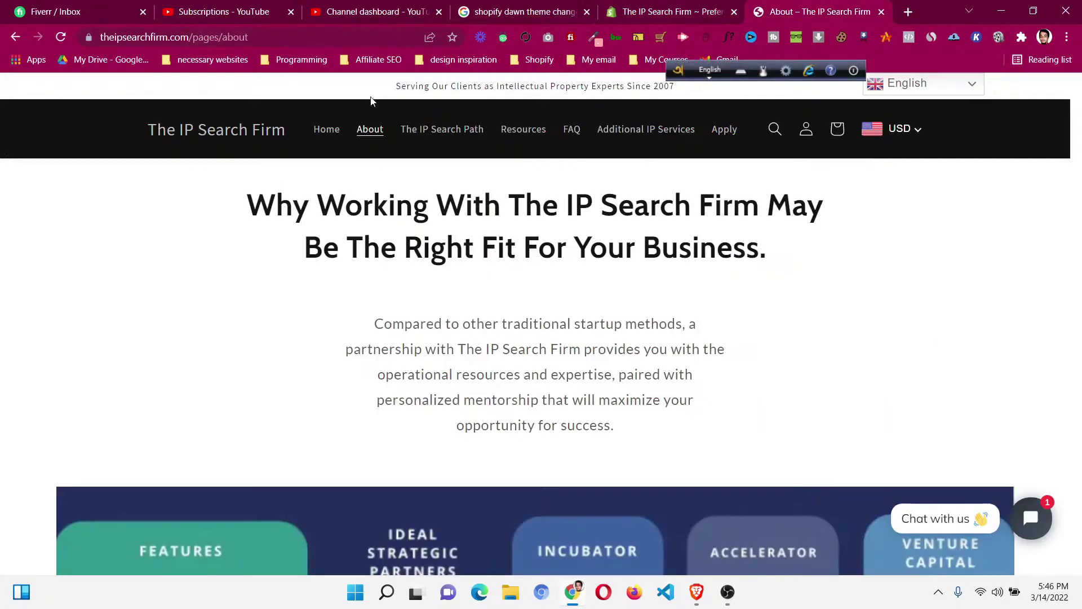
pyautogui.click(245, 139)
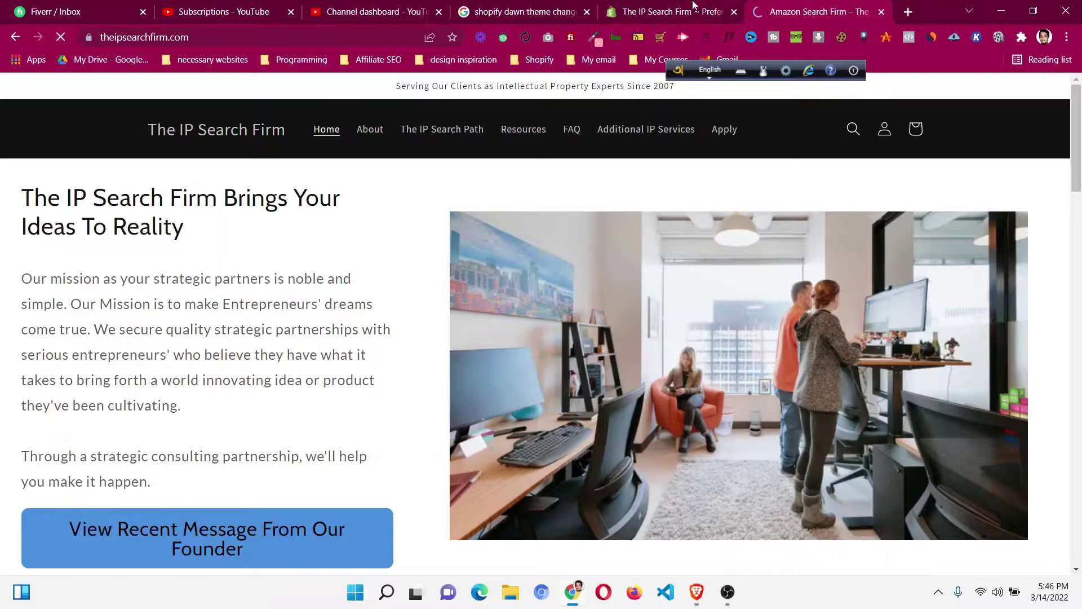
pyautogui.click(693, 5)
pyautogui.click(60, 36)
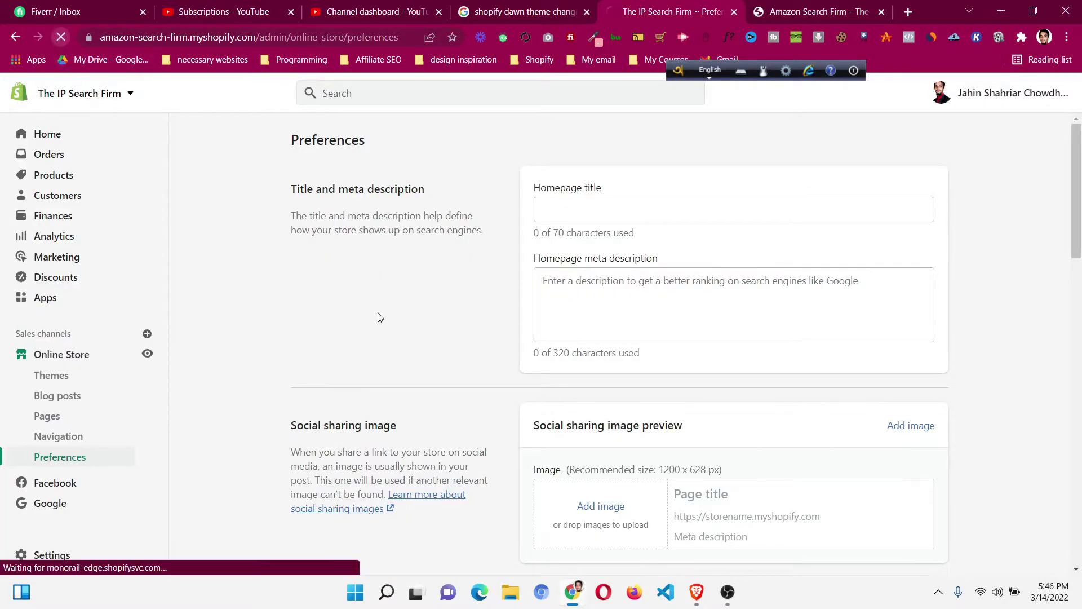
pyautogui.click(820, 9)
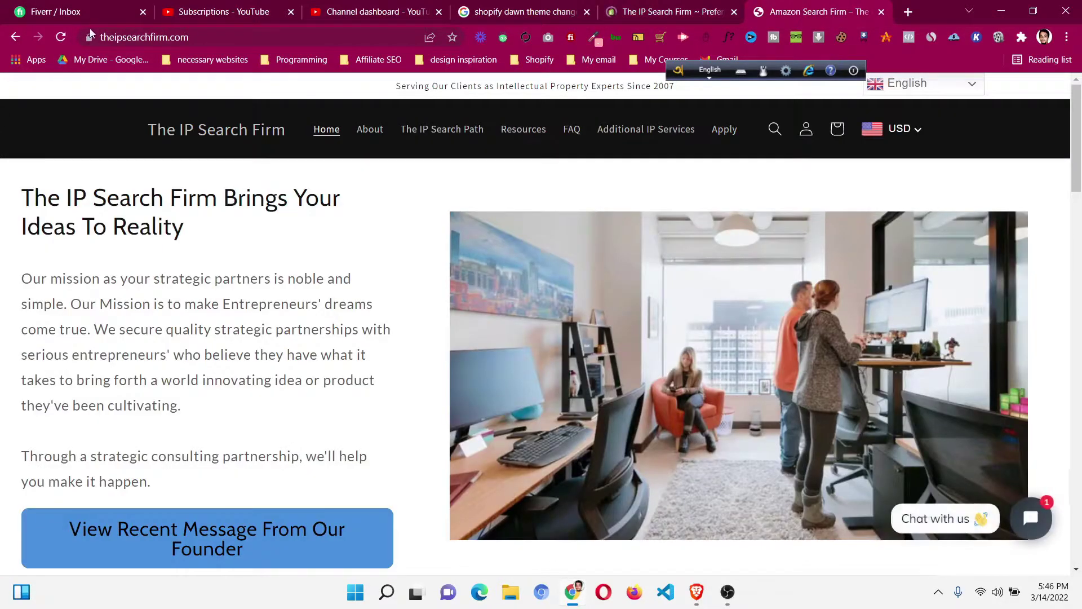
pyautogui.click(62, 38)
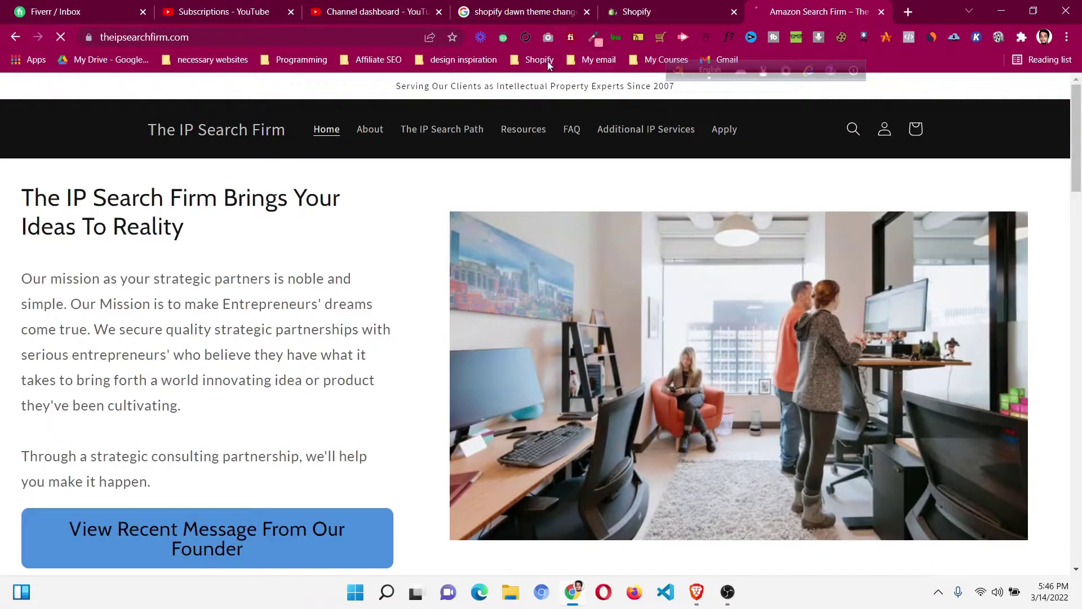
# - Copy the storefront web address and launch Firefox to check it there
pyautogui.rightClick(277, 37)
pyautogui.hotkey('ctrl', 'c')
pyautogui.click(333, 138)
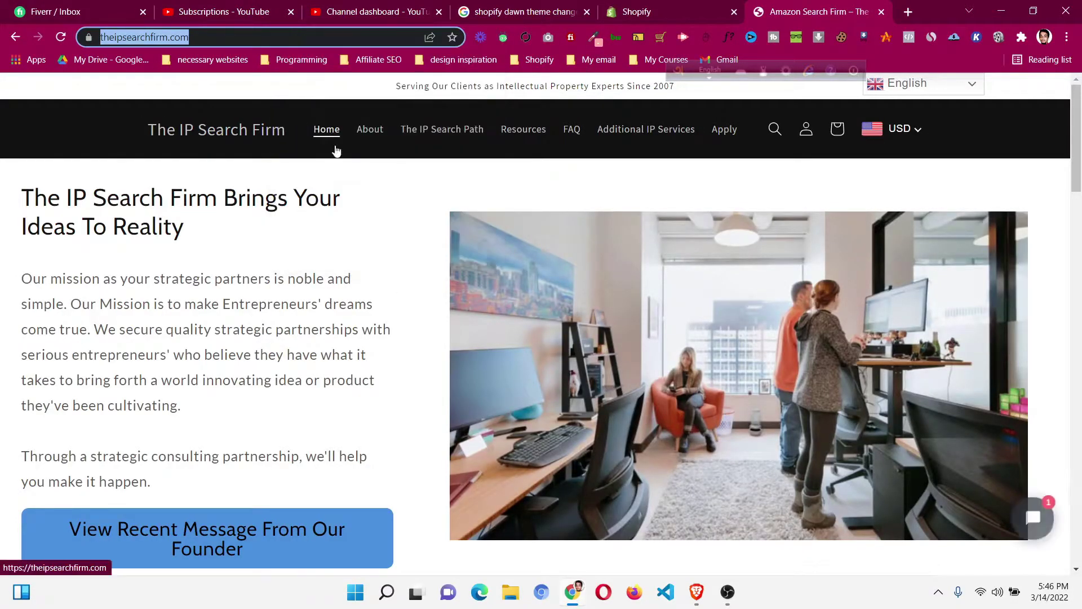
pyautogui.click(634, 592)
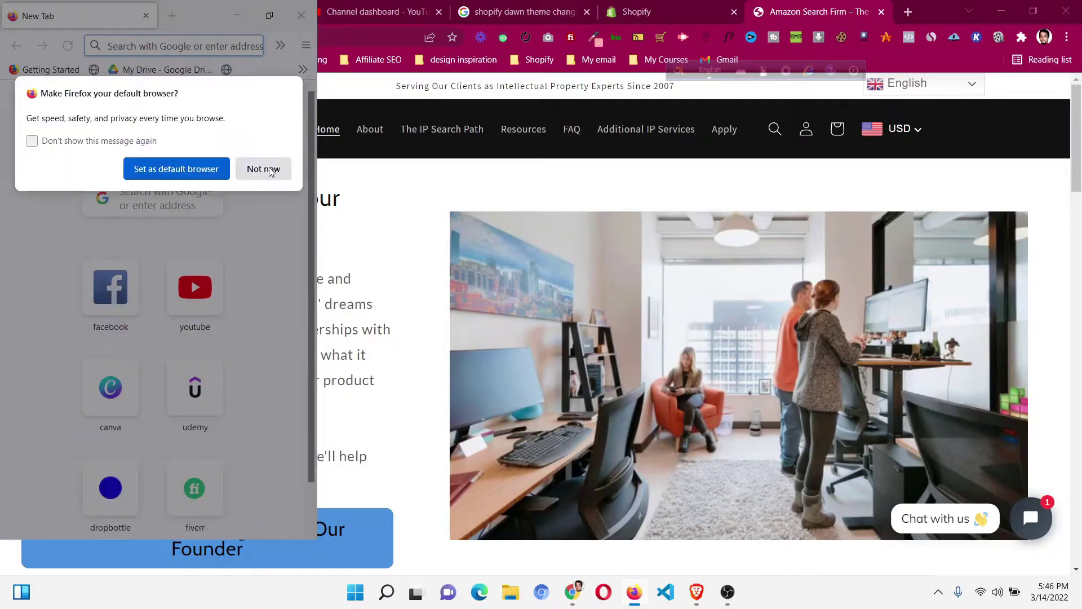
# - Load the copied storefront URL and About page in Firefox, seeing 'The IP Search Firm', then return to Chrome
pyautogui.click(262, 168)
pyautogui.moveTo(261, 5); pyautogui.dragTo(424, 2)
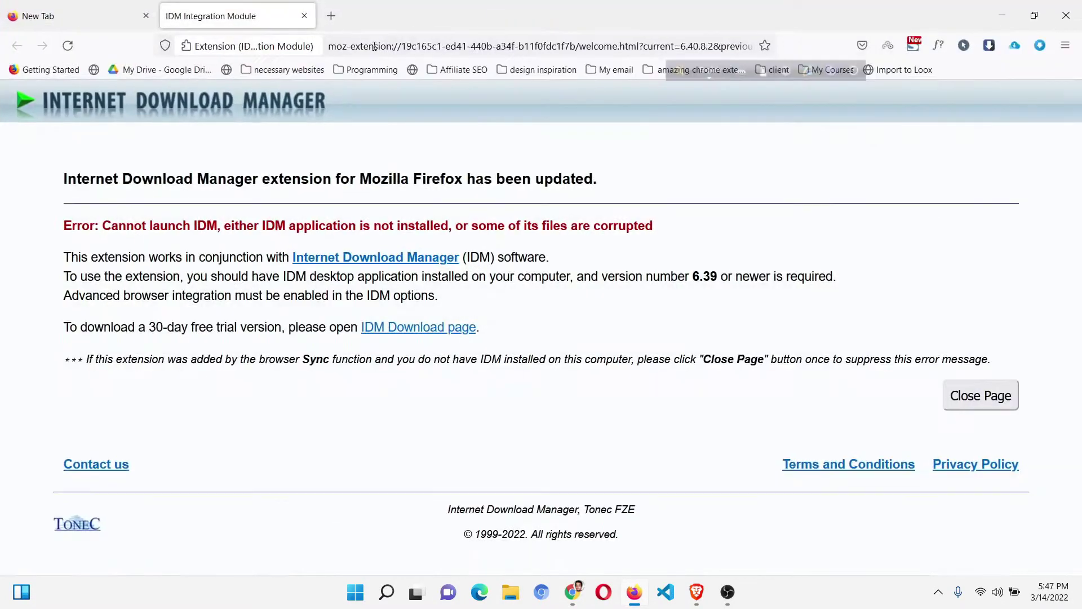
pyautogui.click(102, 6)
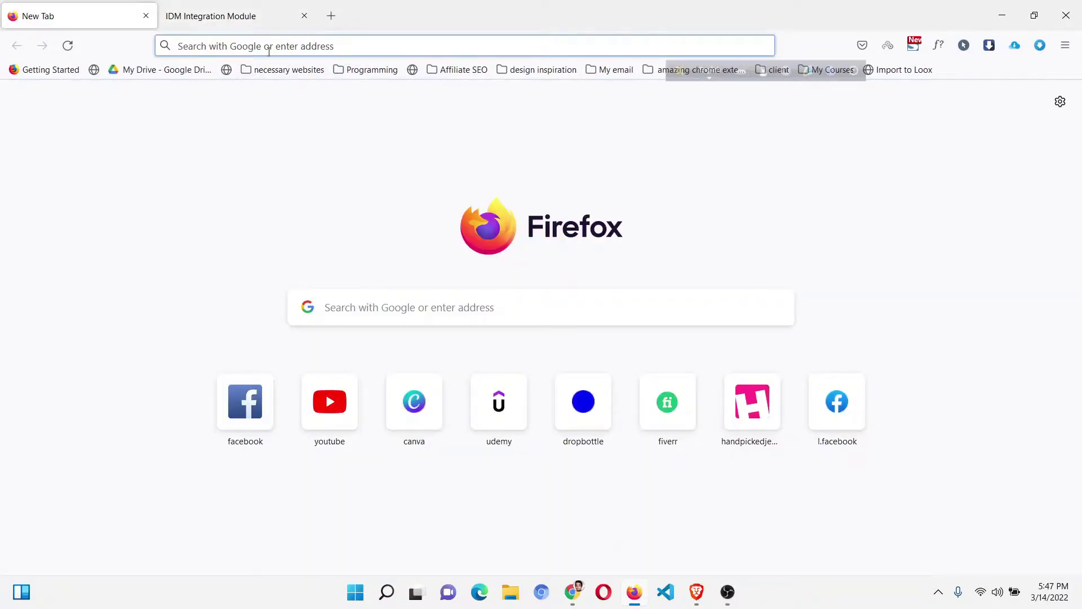
pyautogui.hotkey('ctrl', 'v')
pyautogui.press('Return')
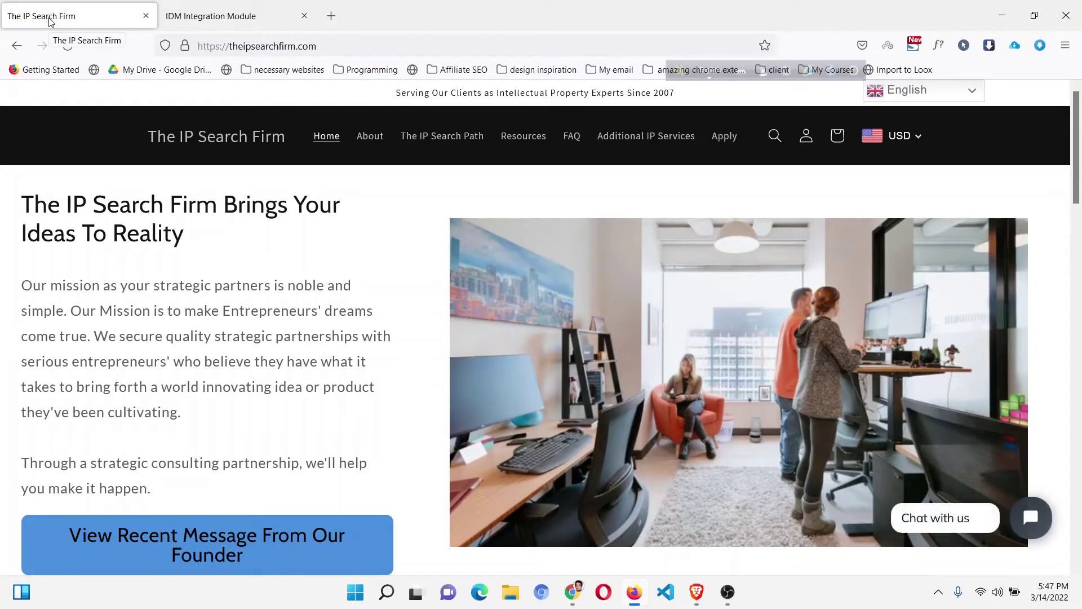
pyautogui.click(363, 136)
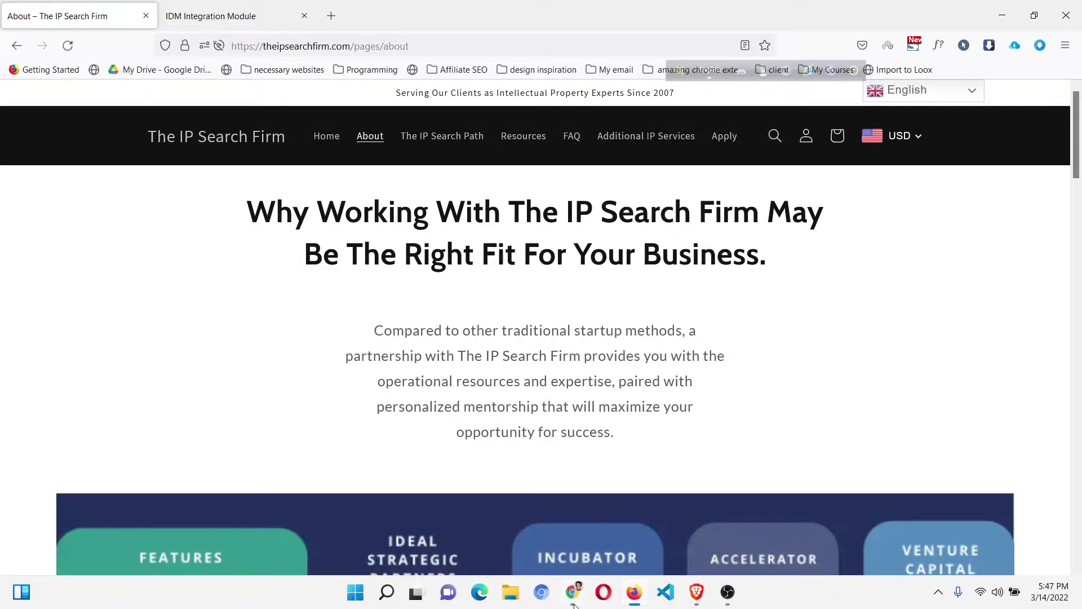
pyautogui.click(574, 601)
pyautogui.click(449, 173)
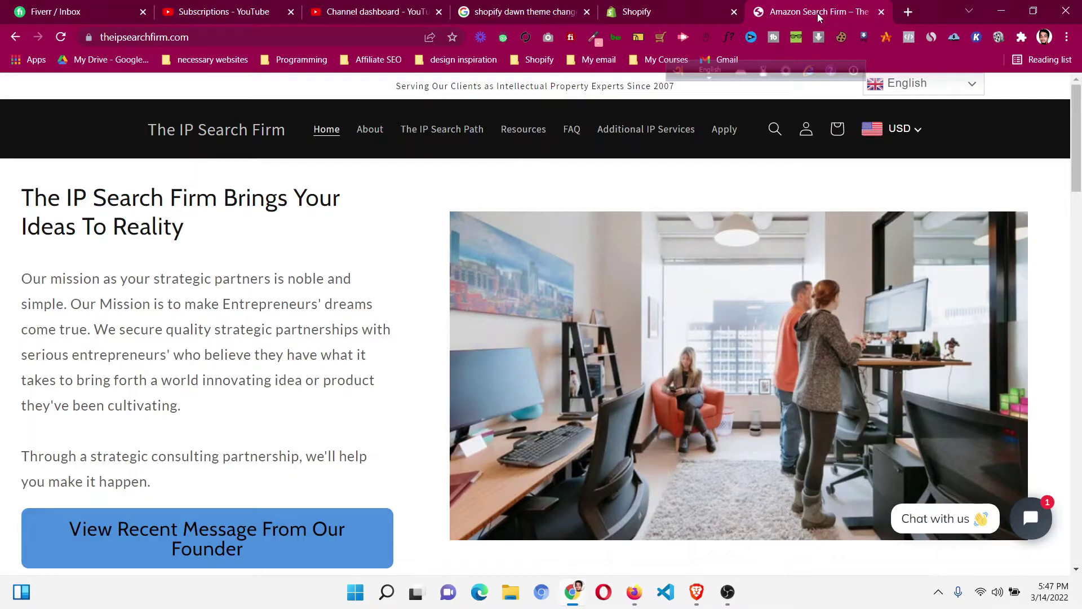
# - Go to Online Store > Themes and view the live Dawn theme storefront in a new tab
pyautogui.click(728, 7)
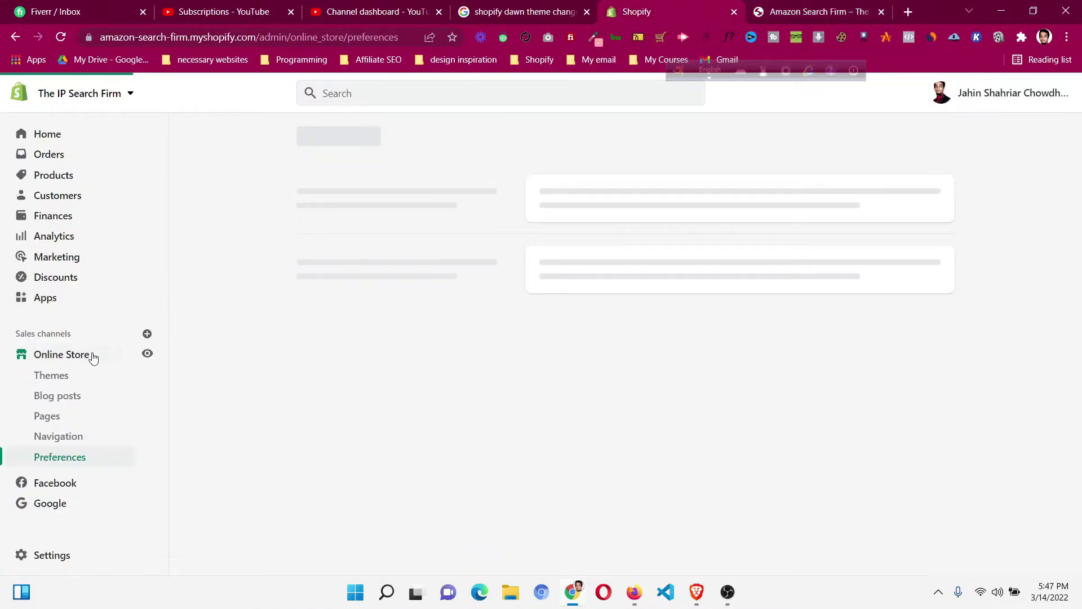
pyautogui.click(80, 384)
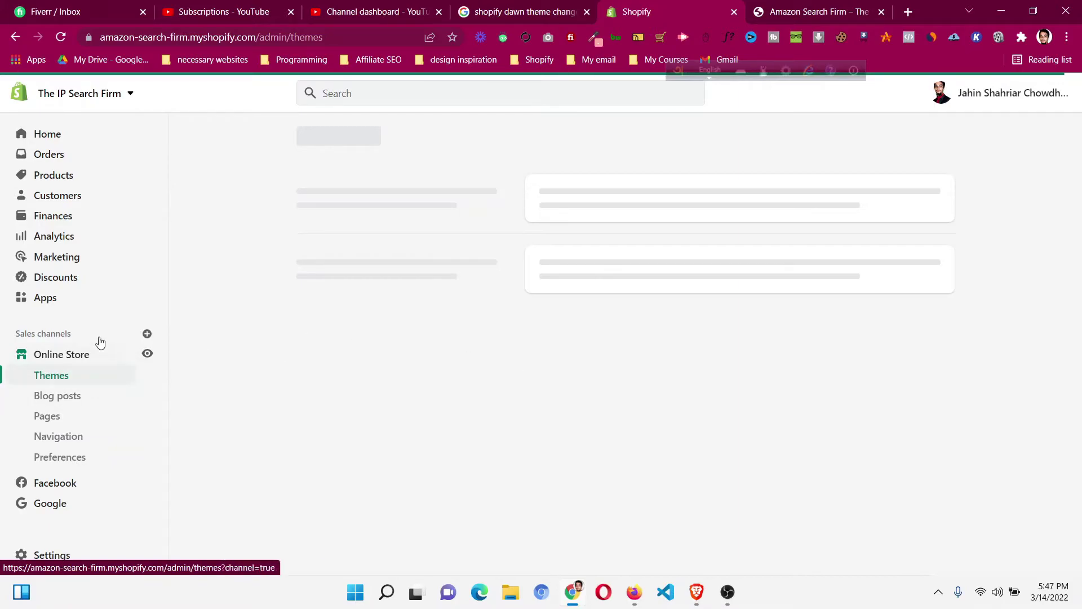
pyautogui.click(93, 307)
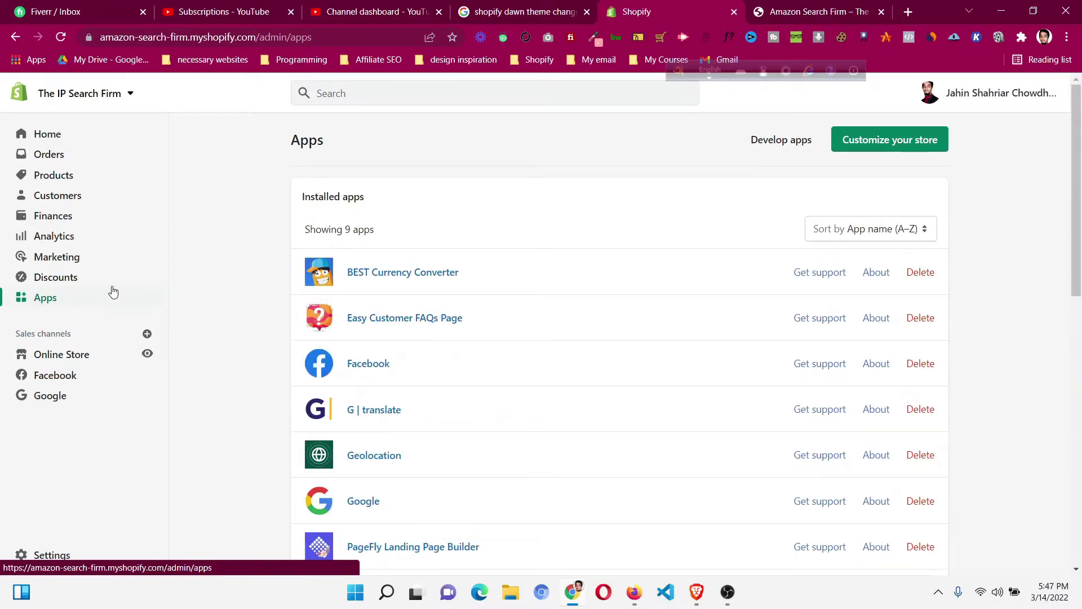
pyautogui.click(97, 356)
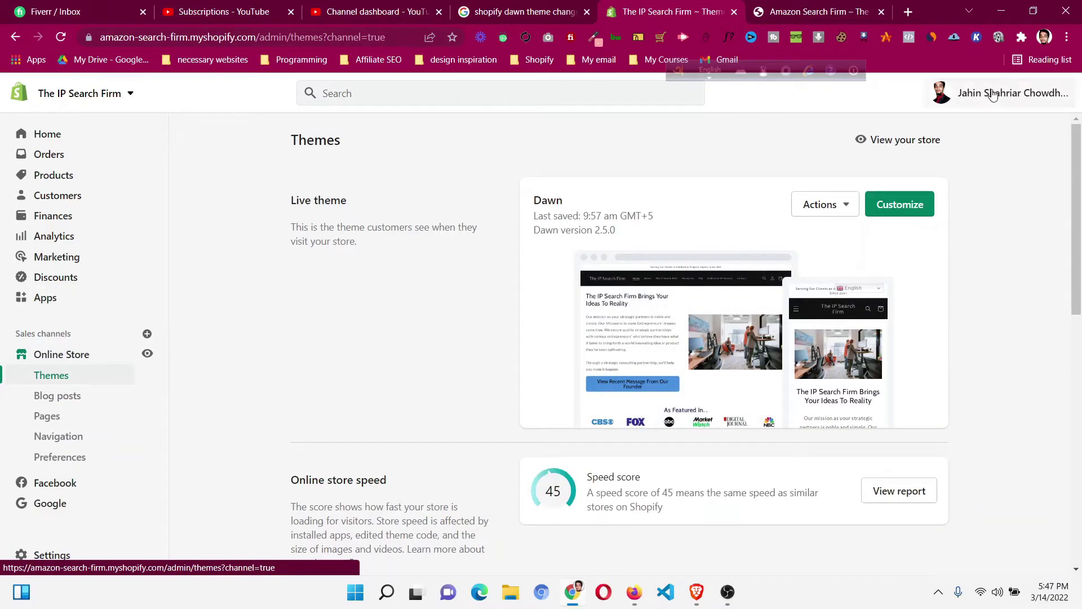
pyautogui.click(826, 204)
pyautogui.click(806, 236)
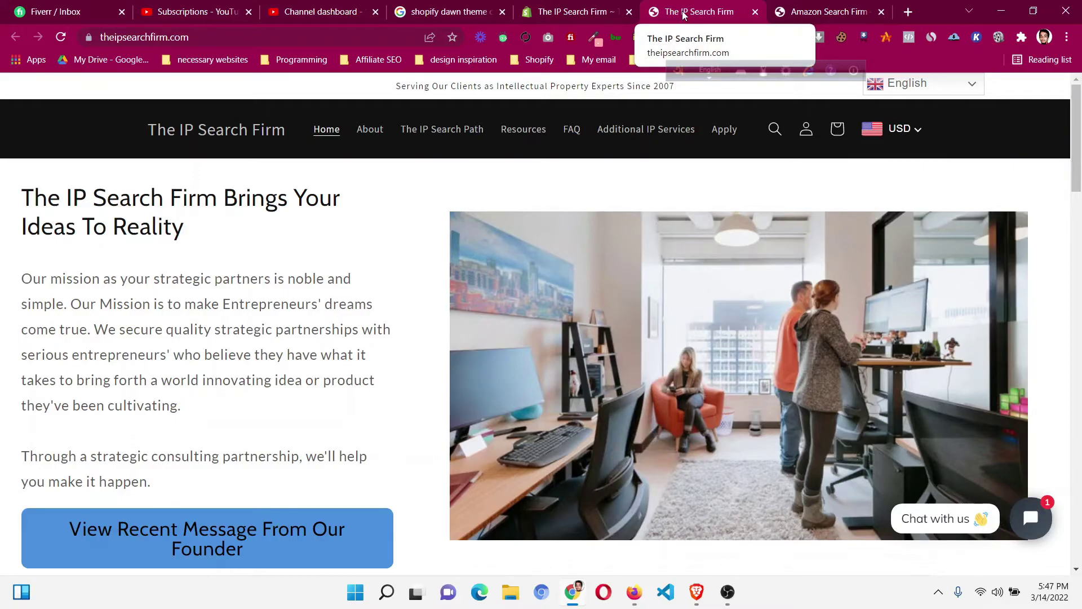
# - Back in the admin, glance at Settings and open Online Store Preferences
pyautogui.click(572, 12)
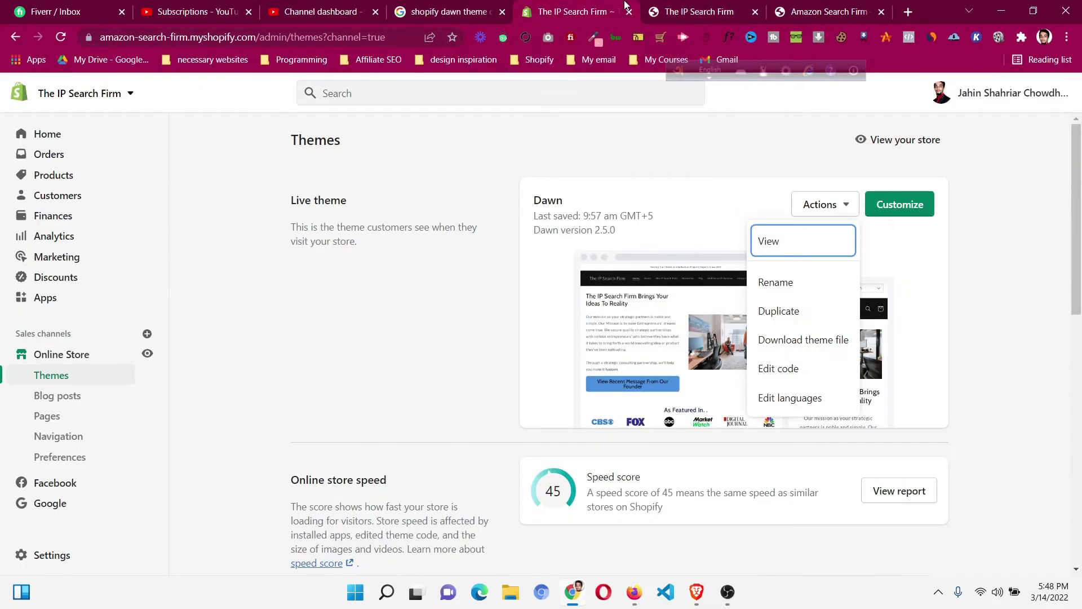
pyautogui.click(87, 560)
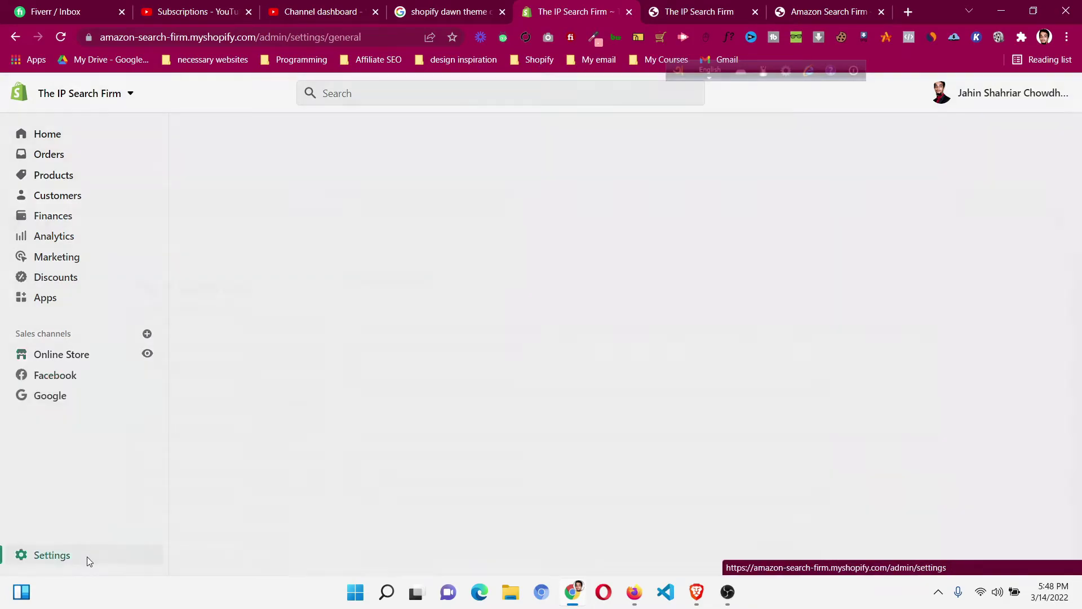
pyautogui.click(1059, 91)
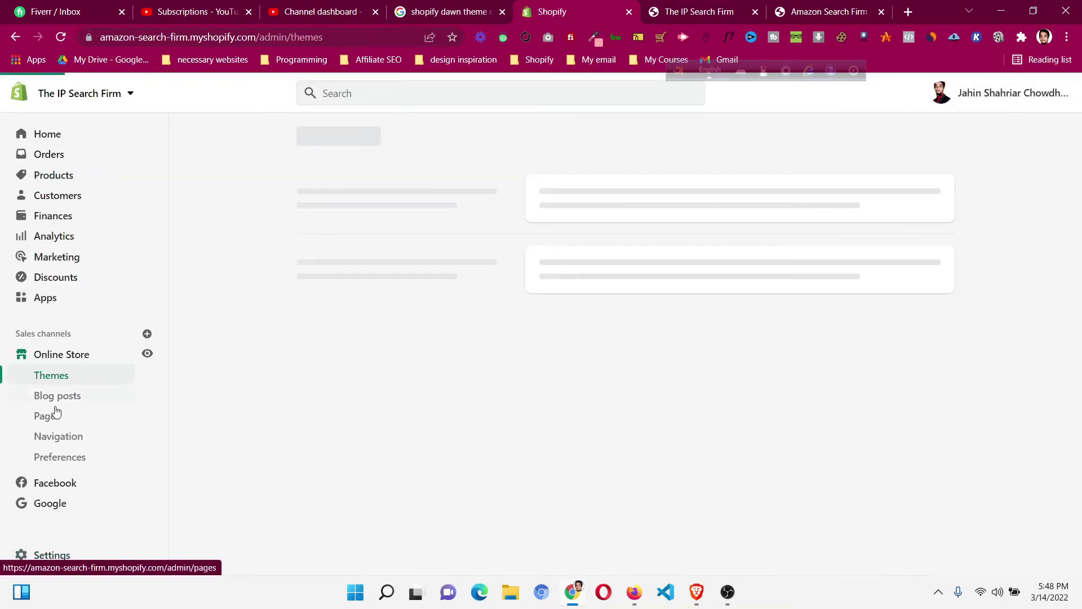
pyautogui.click(72, 458)
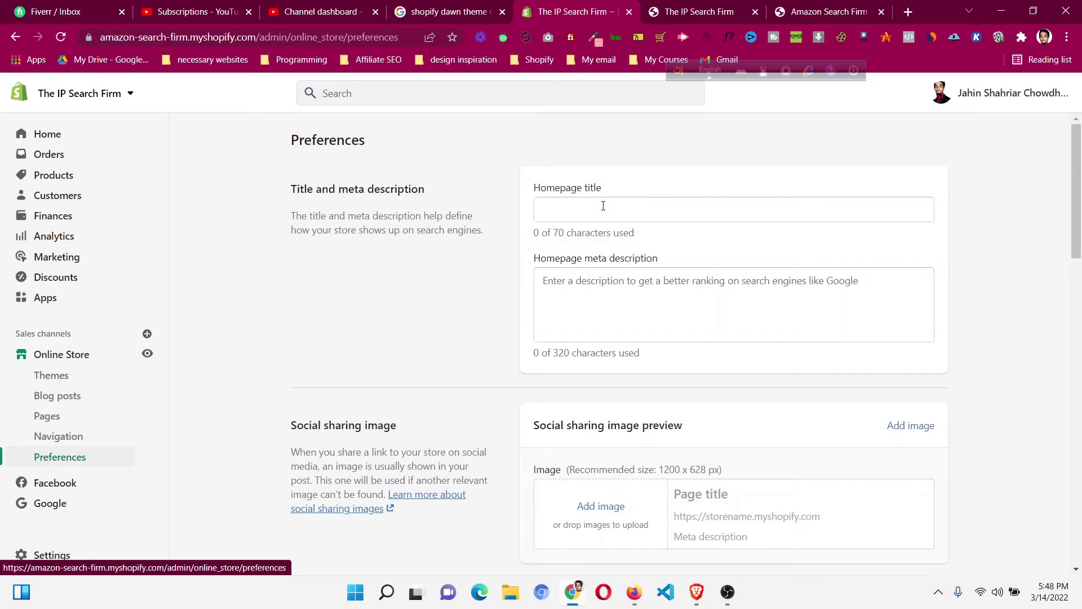
# - Browse the new storefront tab's About and home pages, then return to Preferences
pyautogui.hotkey('ctrl', 'Tab')
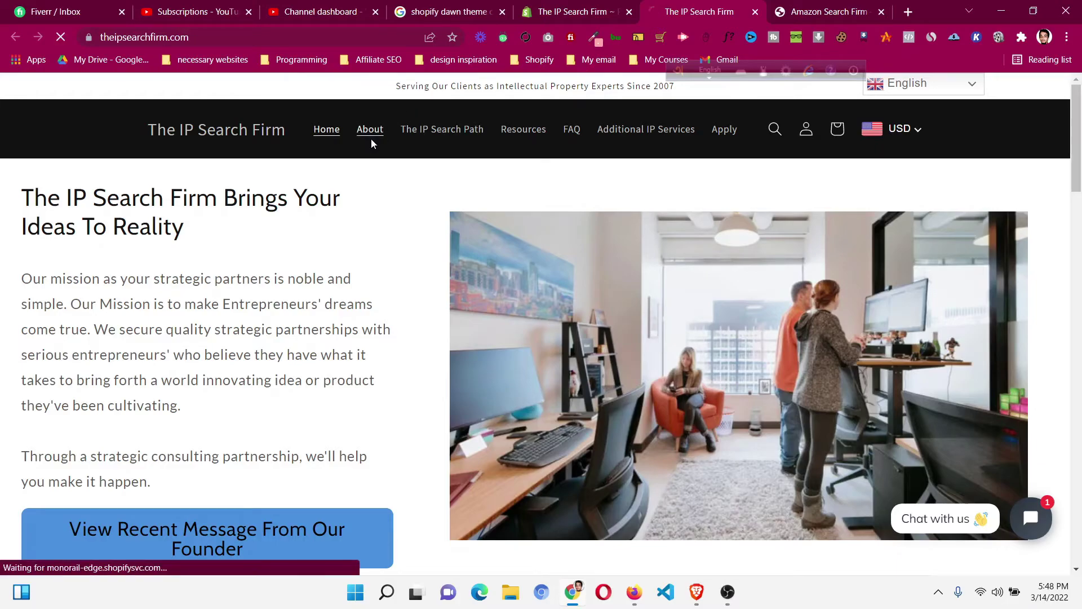
pyautogui.click(370, 131)
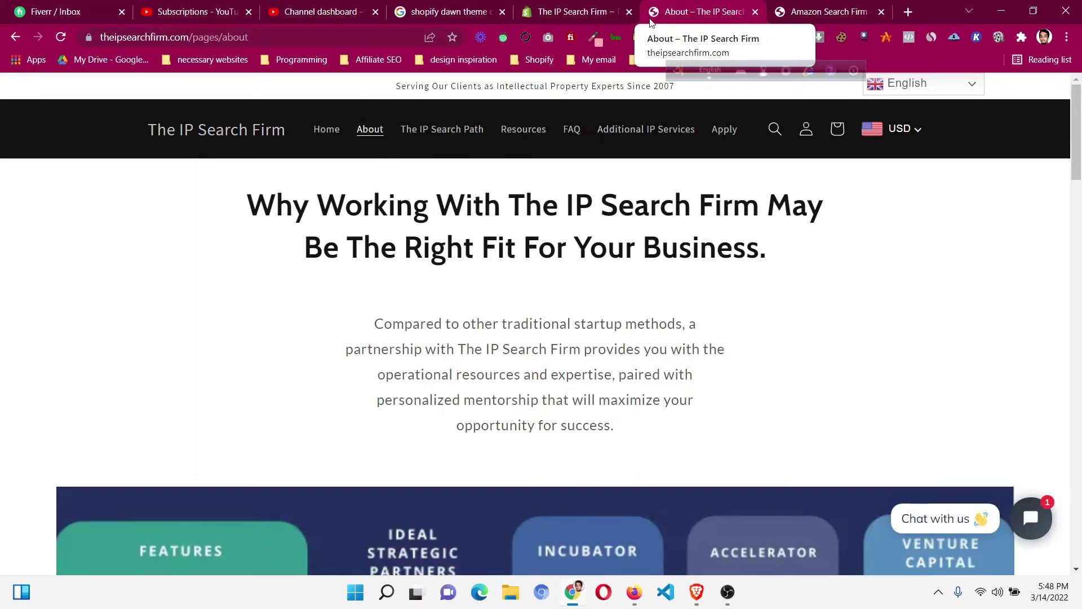
pyautogui.click(604, 8)
pyautogui.click(727, 12)
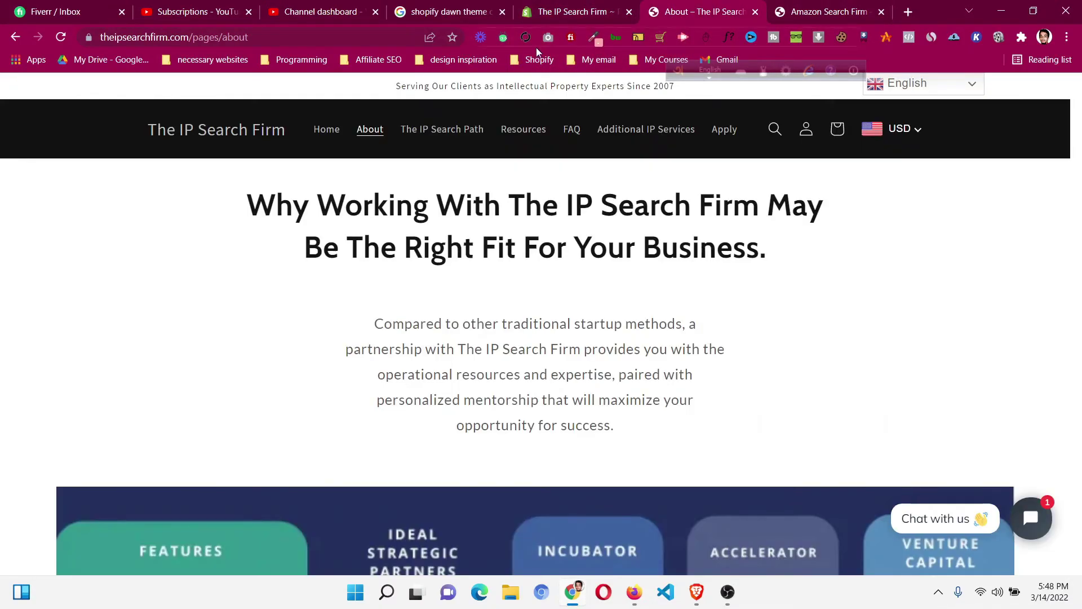
pyautogui.click(235, 133)
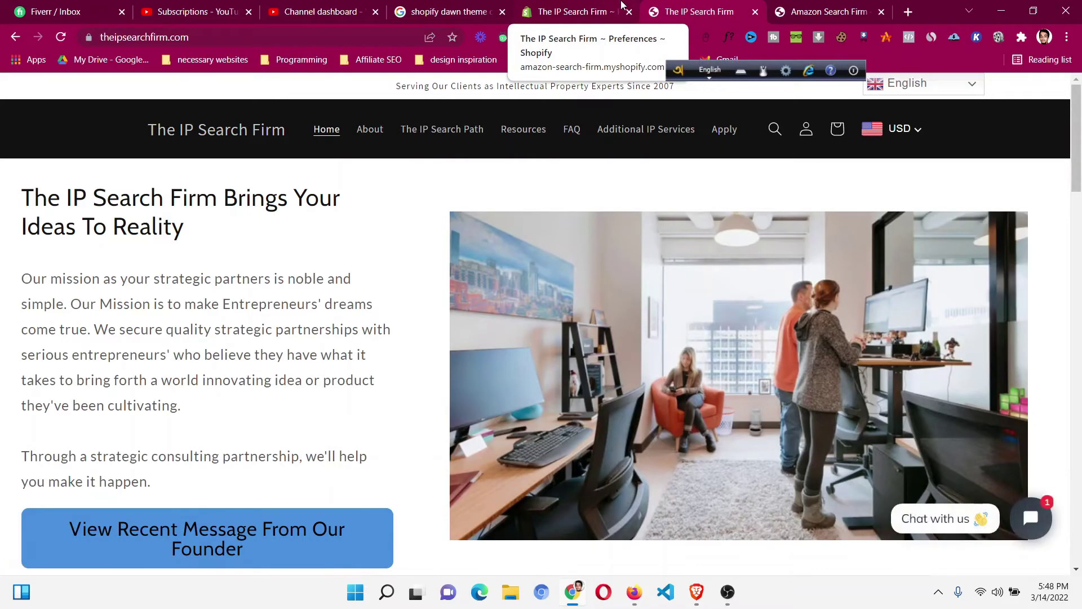
pyautogui.click(608, 13)
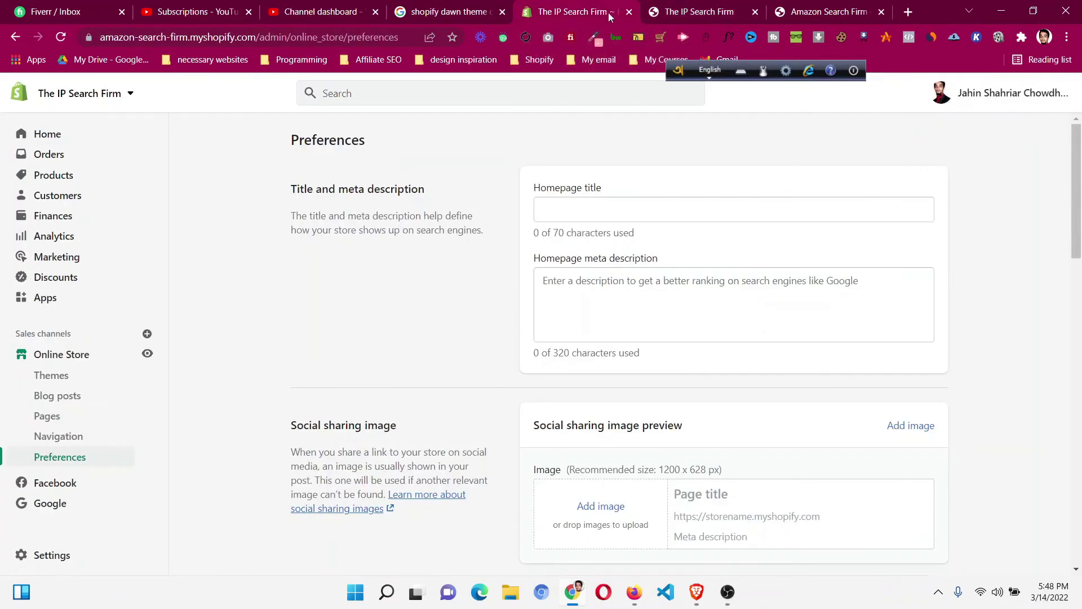
# - Type and erase test text 'Home' in the Homepage title, leaving it empty
pyautogui.click(592, 205)
pyautogui.write('Home')
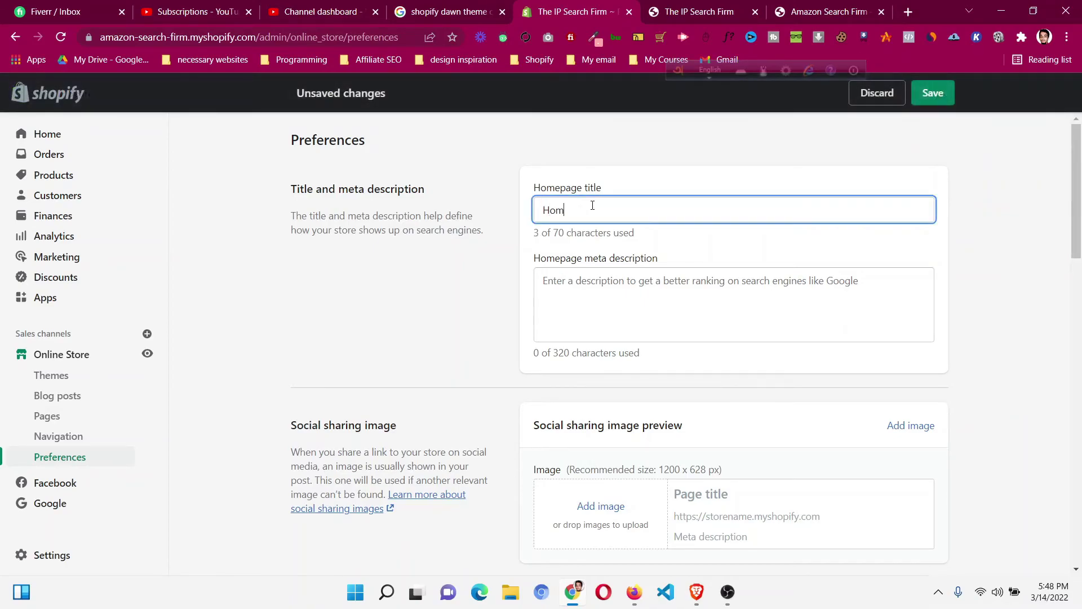
pyautogui.press('BackSpace')
pyautogui.press('BackSpace')
pyautogui.press('BackSpace')
pyautogui.press('BackSpace')
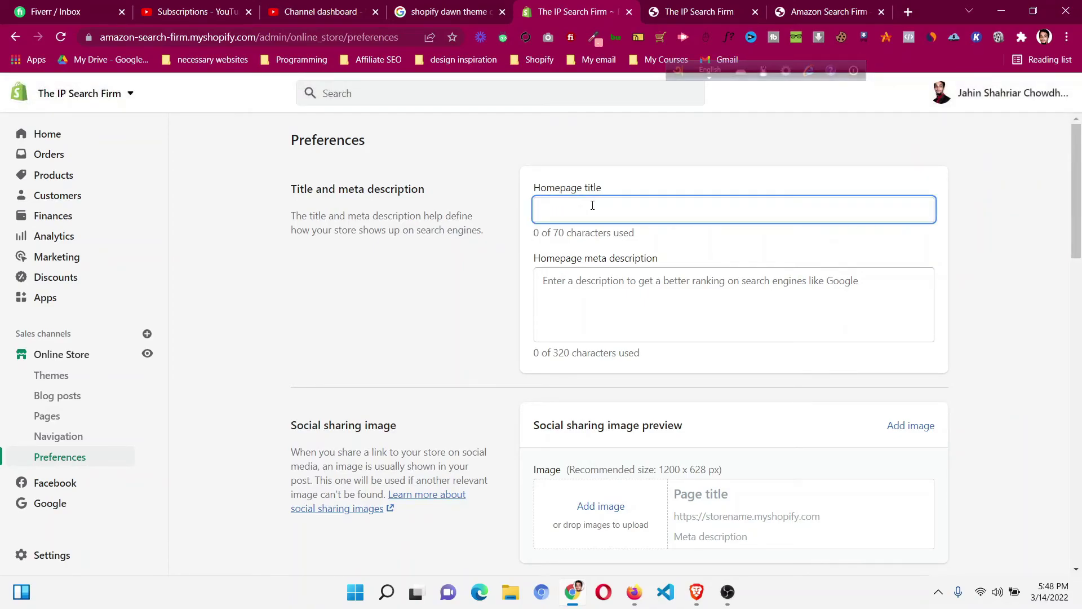
pyautogui.click(637, 188)
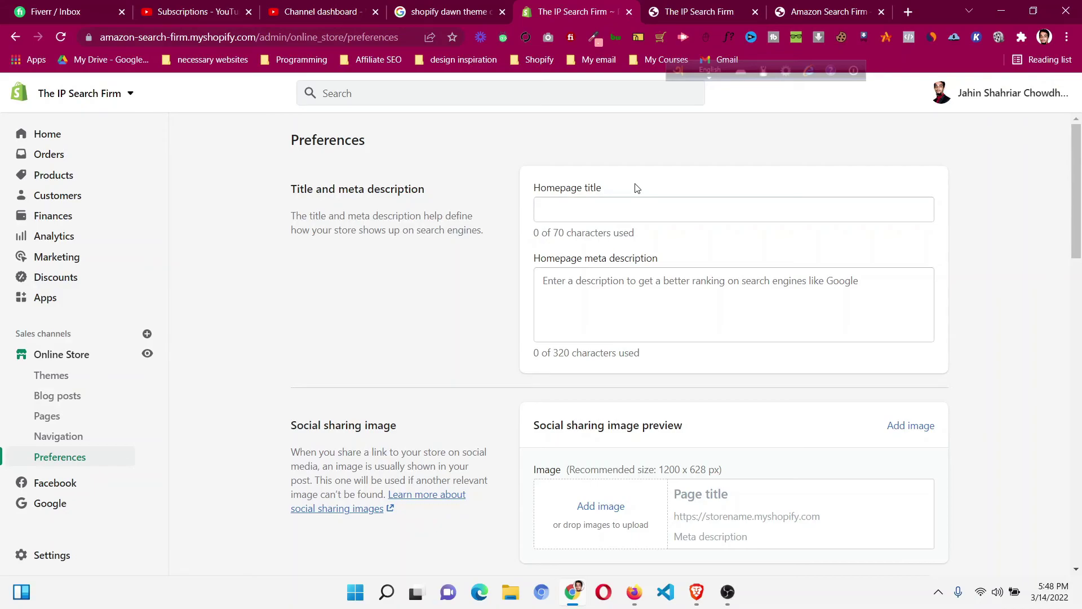